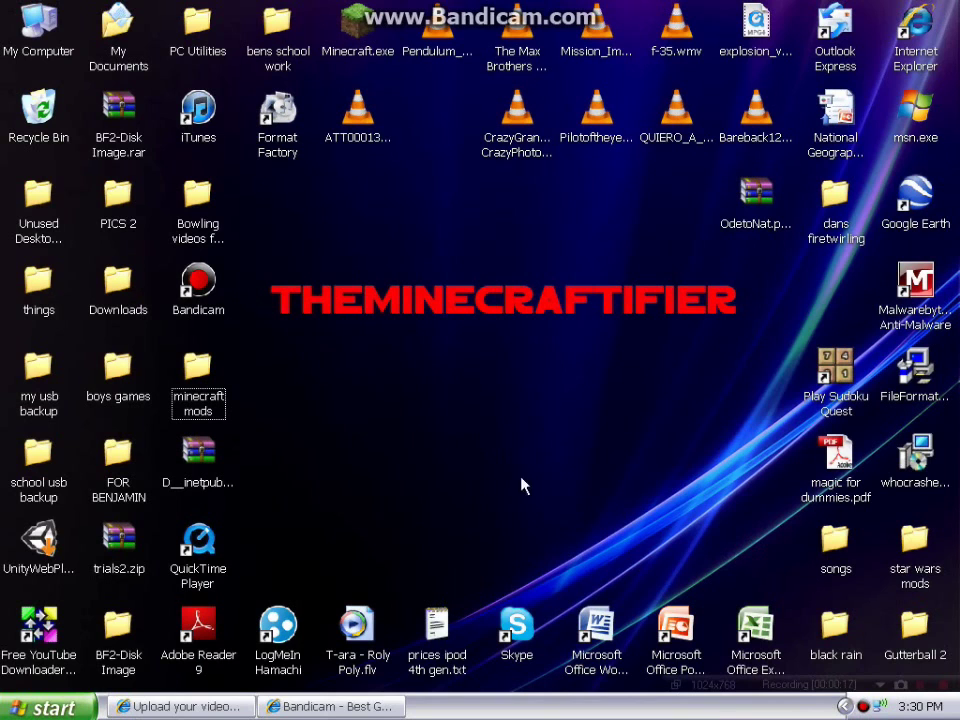
Step: Review the Bandicam version 1.7.5 downloads page in Internet Explorer, then minimize the browser
{"action": "left_click", "coordinate": [336, 707]}
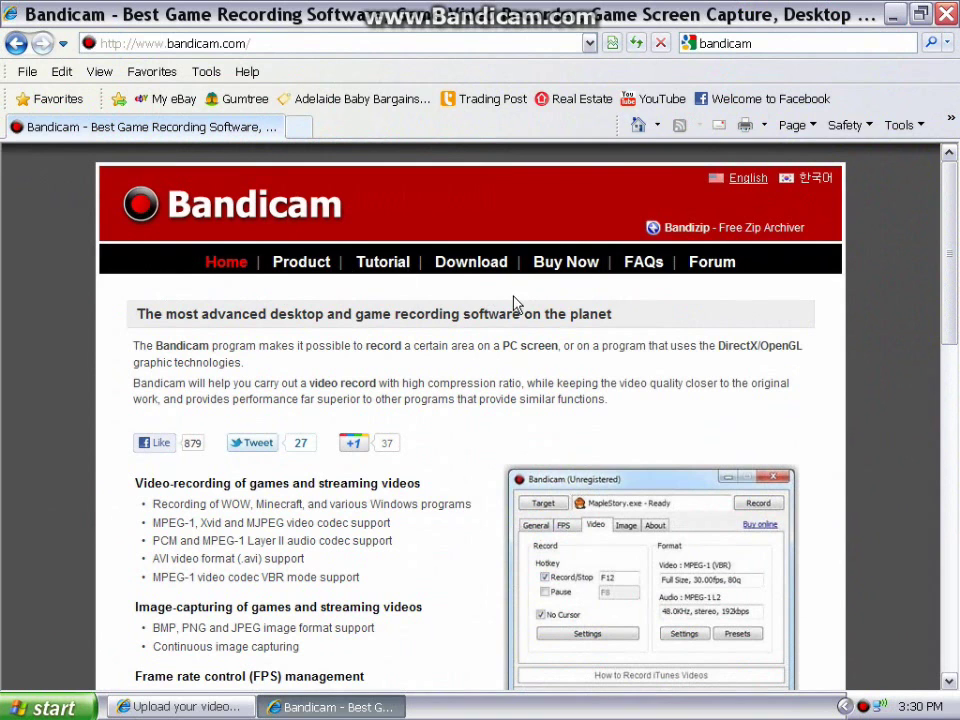
{"action": "left_click", "coordinate": [471, 262]}
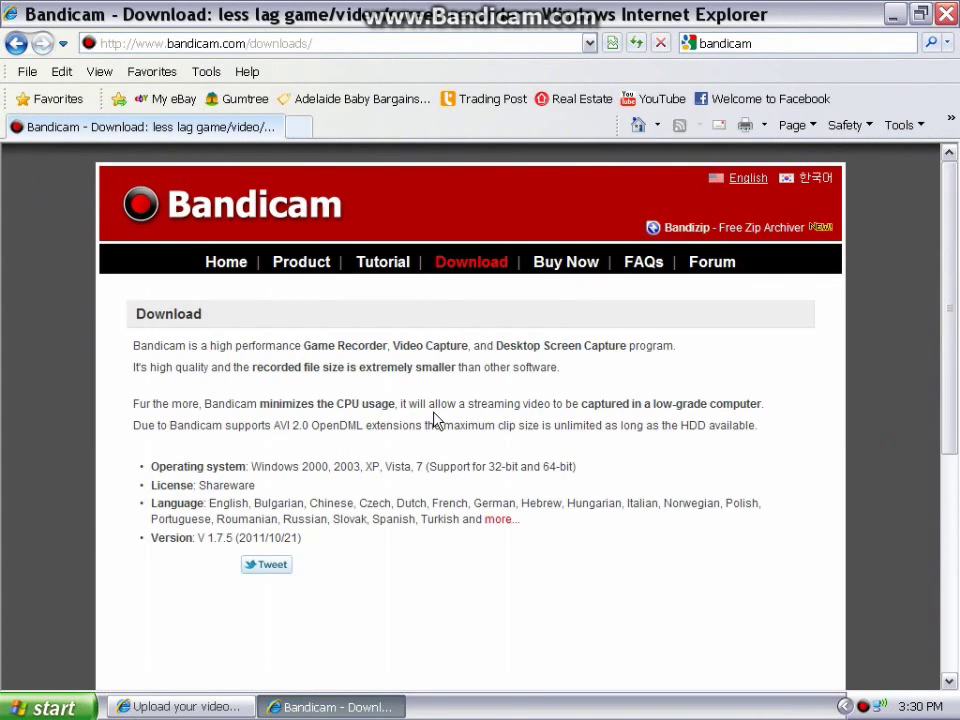
{"action": "scroll", "coordinate": [399, 568], "scroll_direction": "down", "scroll_amount": 3}
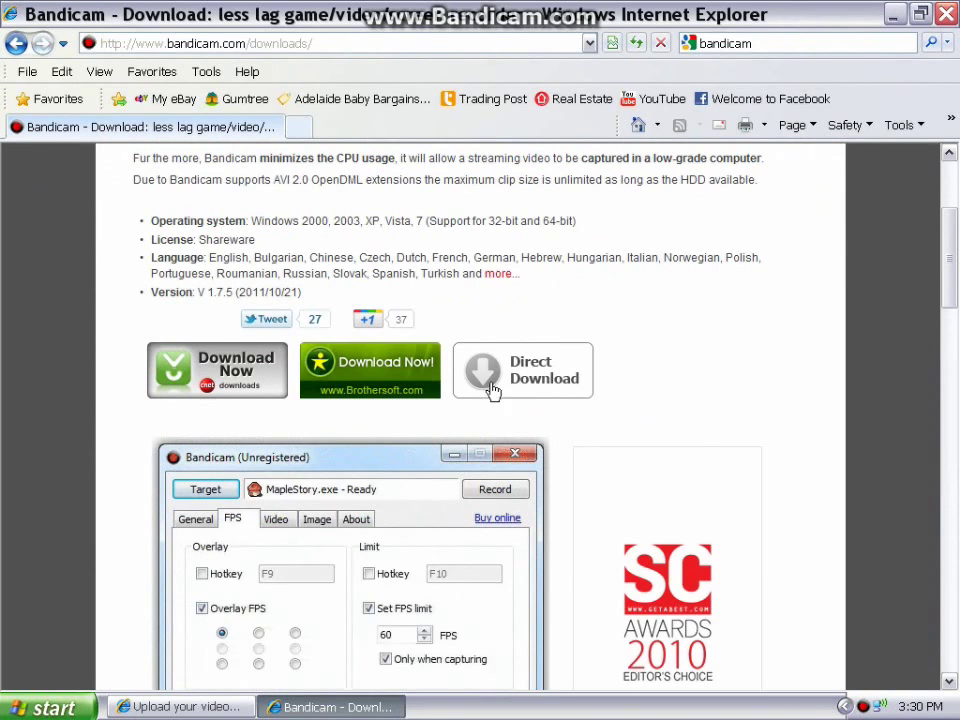
{"action": "scroll", "coordinate": [528, 387], "scroll_direction": "down", "scroll_amount": 5}
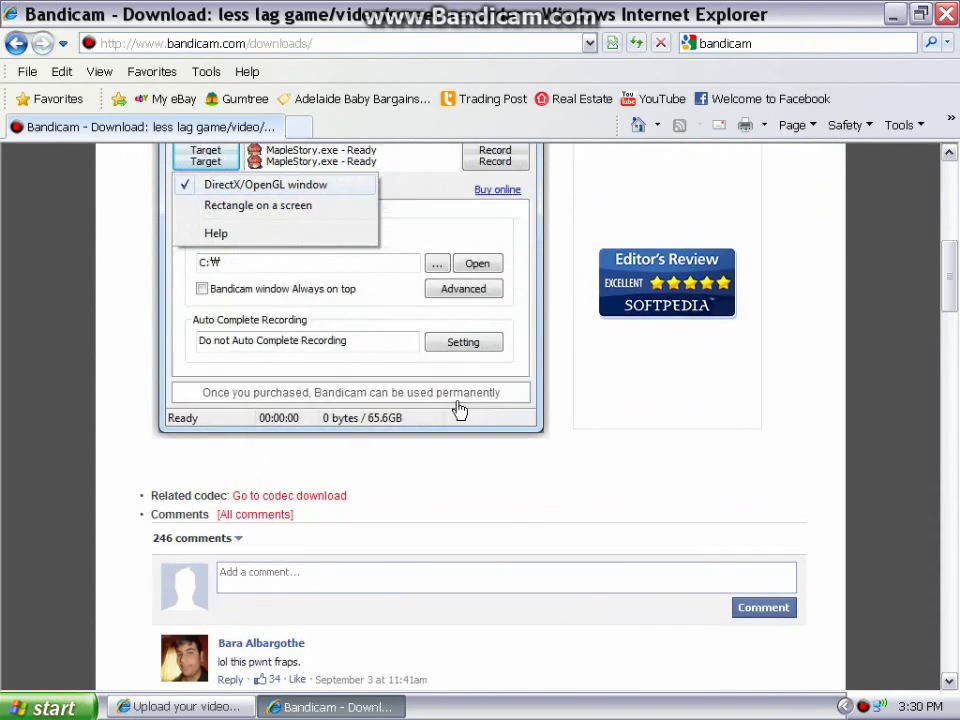
{"action": "scroll", "coordinate": [458, 408], "scroll_direction": "up", "scroll_amount": 5}
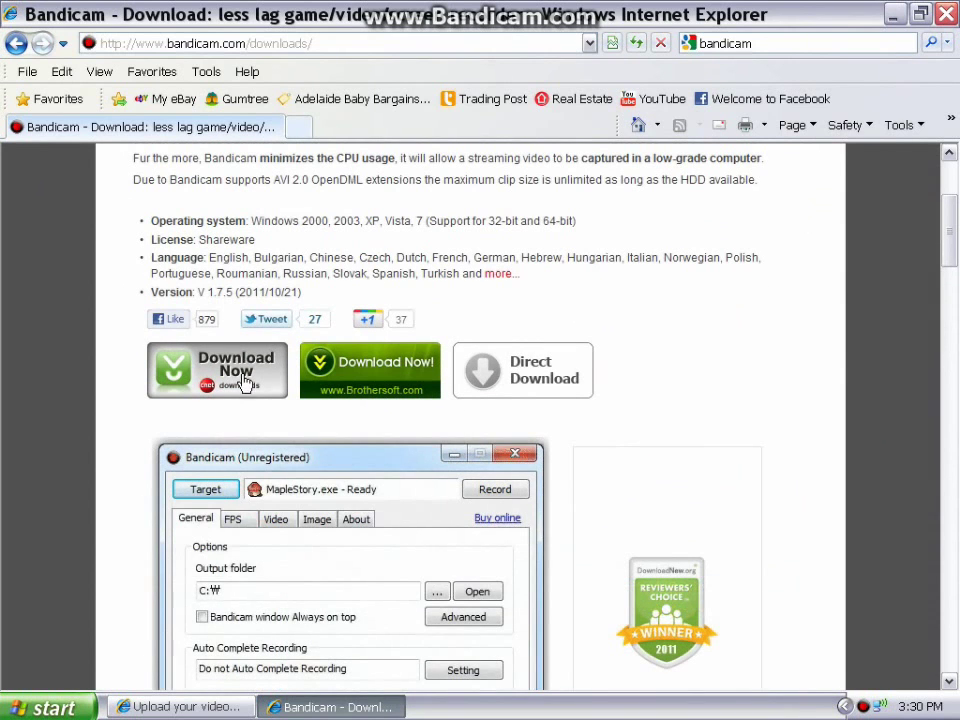
{"action": "scroll", "coordinate": [440, 390], "scroll_direction": "up", "scroll_amount": 3}
{"action": "scroll", "coordinate": [444, 388], "scroll_direction": "up", "scroll_amount": 2}
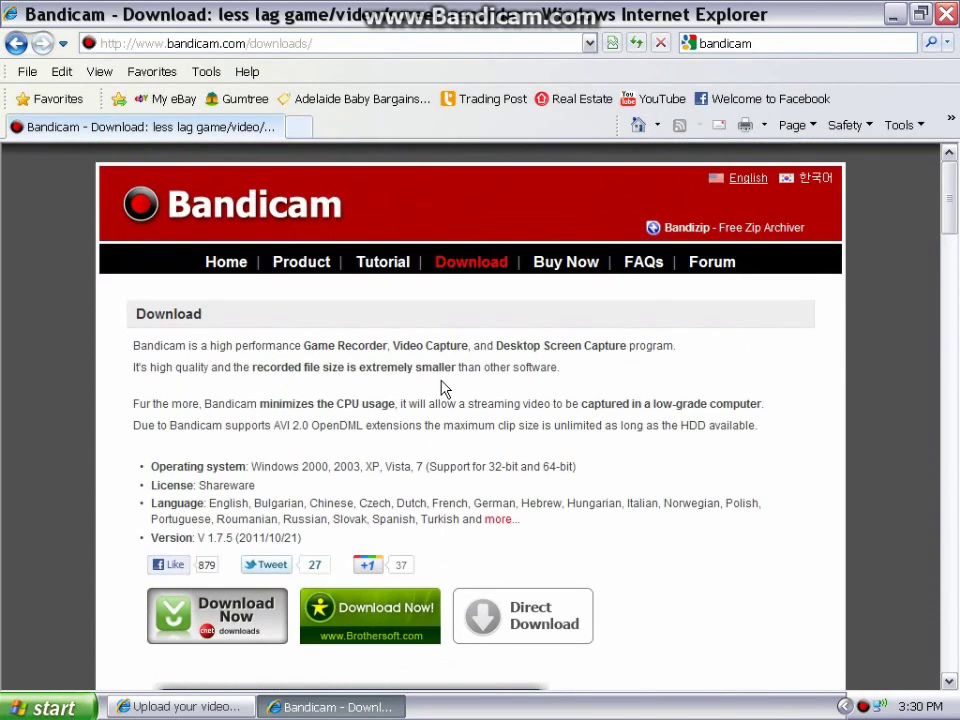
{"action": "left_click", "coordinate": [370, 708]}
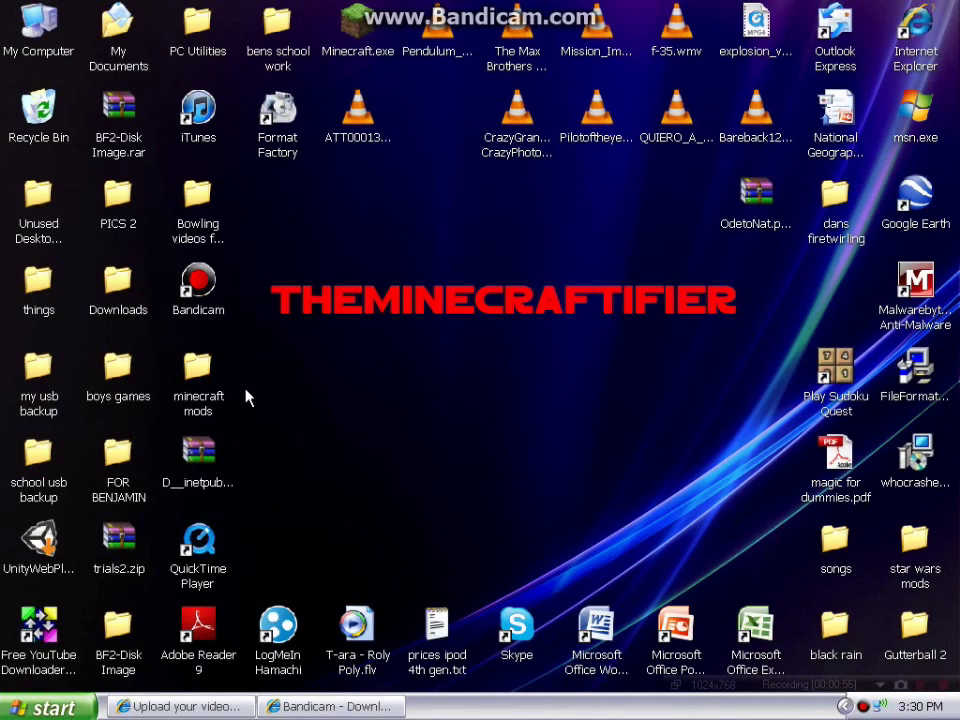
Step: Launch Bandicam, show its General options and check the Target mode list without changing it
{"action": "double_click", "coordinate": [196, 288]}
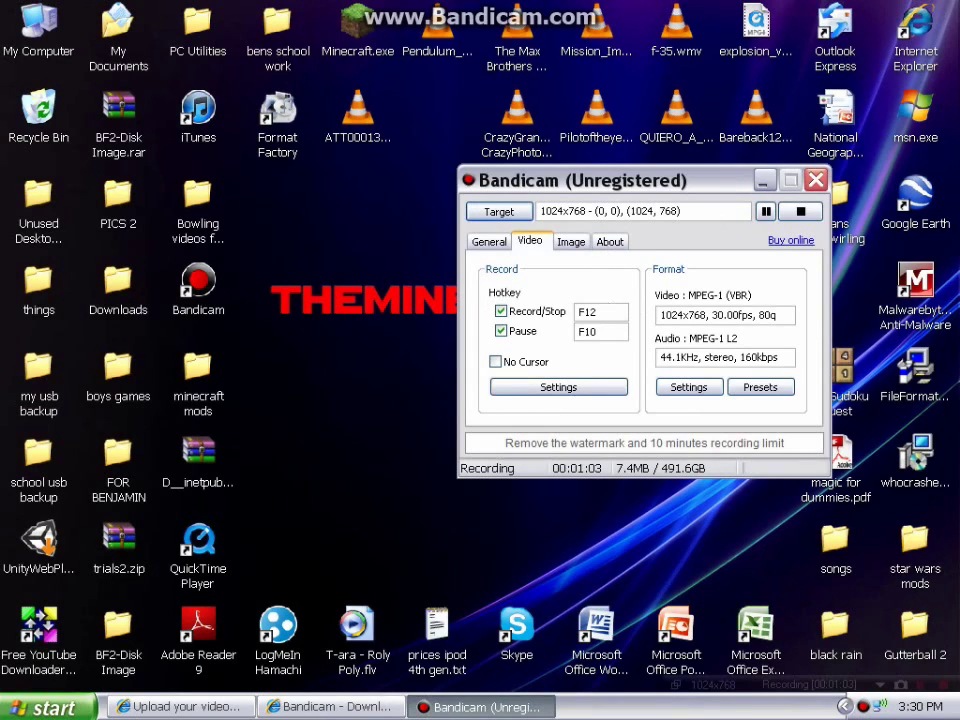
{"action": "left_click", "coordinate": [487, 242]}
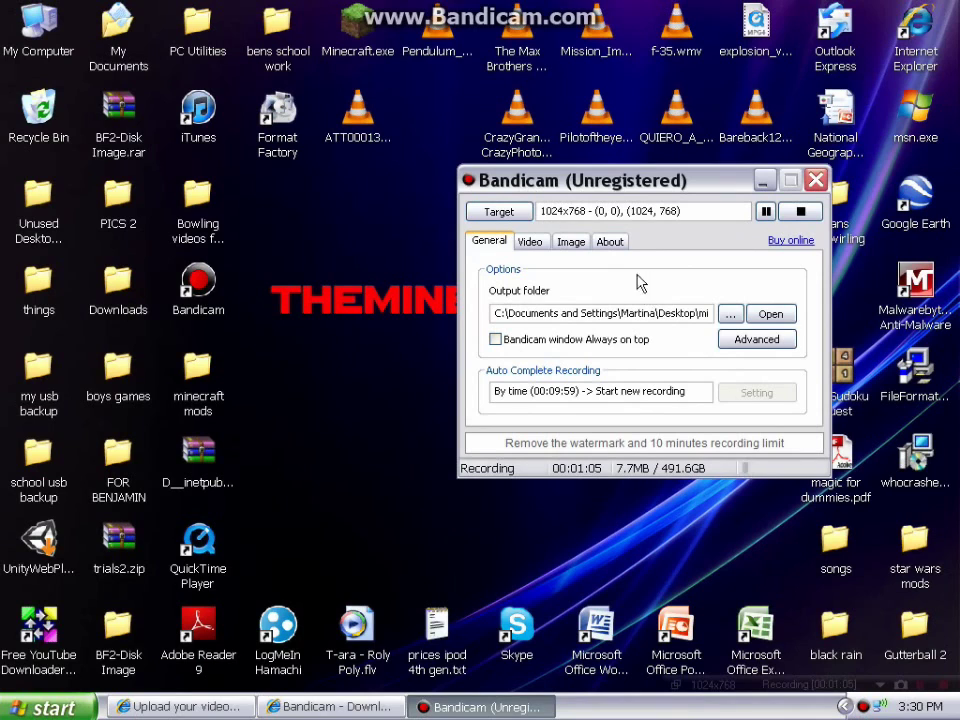
{"action": "left_click", "coordinate": [516, 219]}
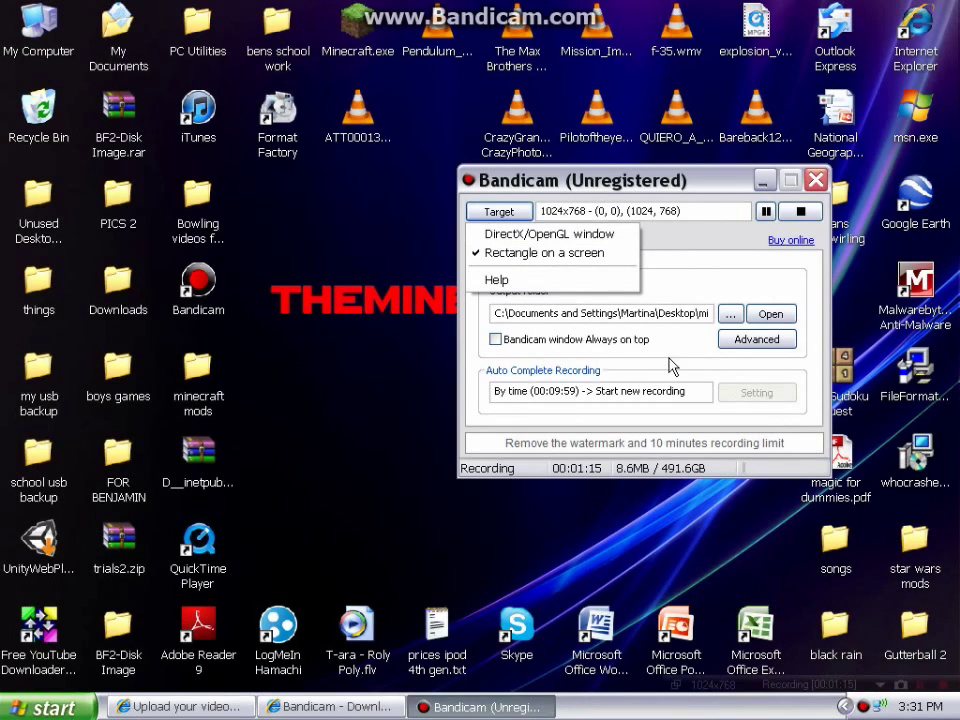
{"action": "left_click", "coordinate": [699, 270]}
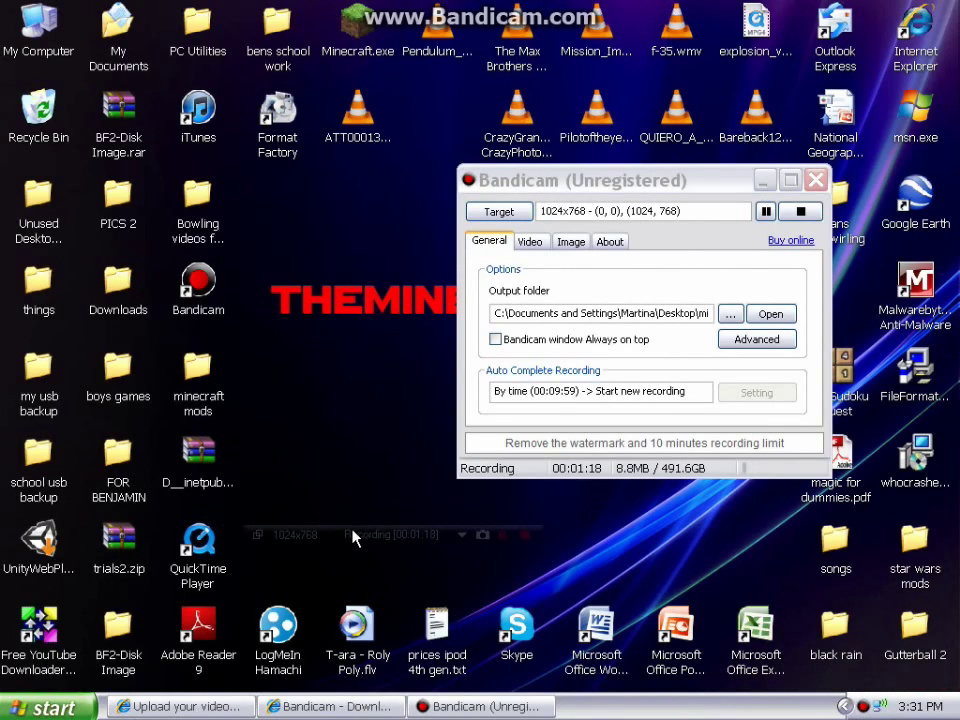
Step: Set the recording bar's opacity to 100% and nudge it to the right
{"action": "right_click", "coordinate": [325, 540]}
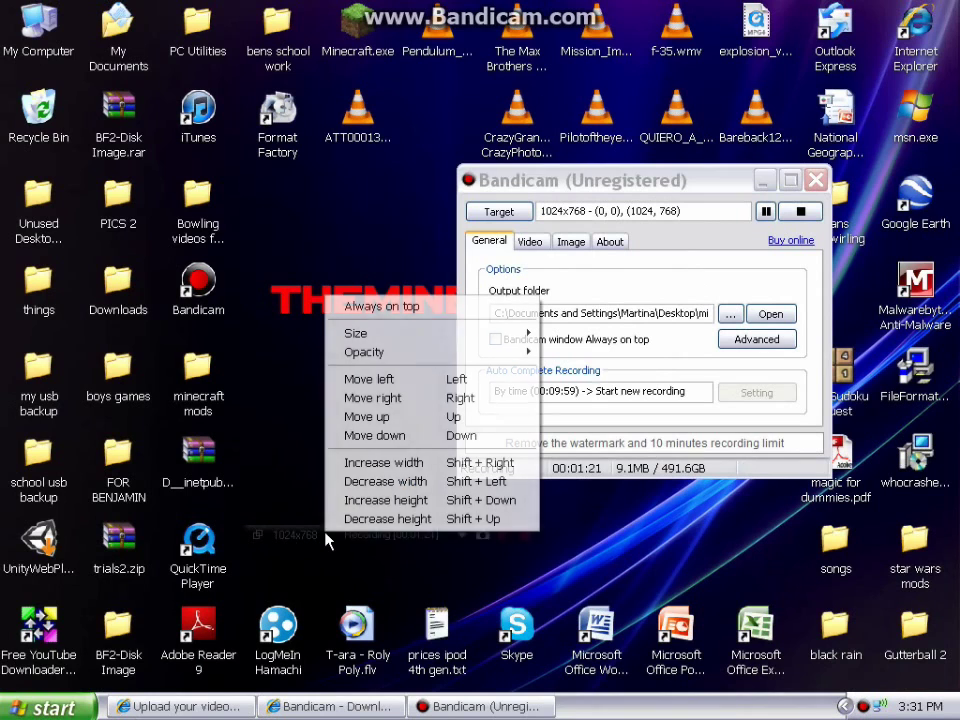
{"action": "mouse_move", "coordinate": [400, 362]}
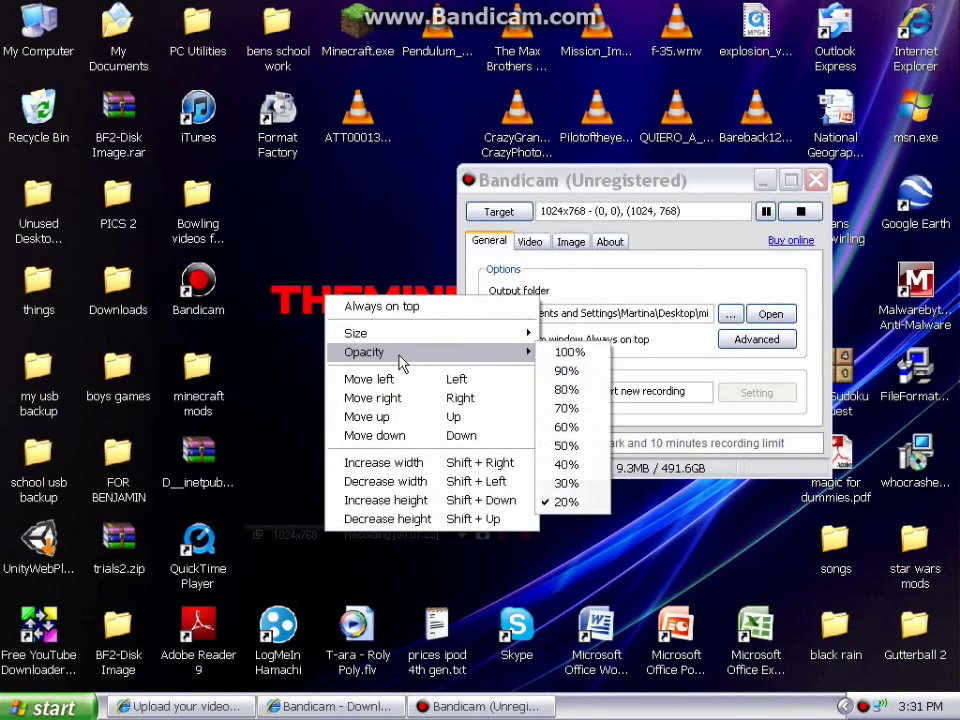
{"action": "left_click", "coordinate": [560, 353]}
{"action": "left_click_drag", "start_coordinate": [360, 540], "coordinate": [435, 543]}
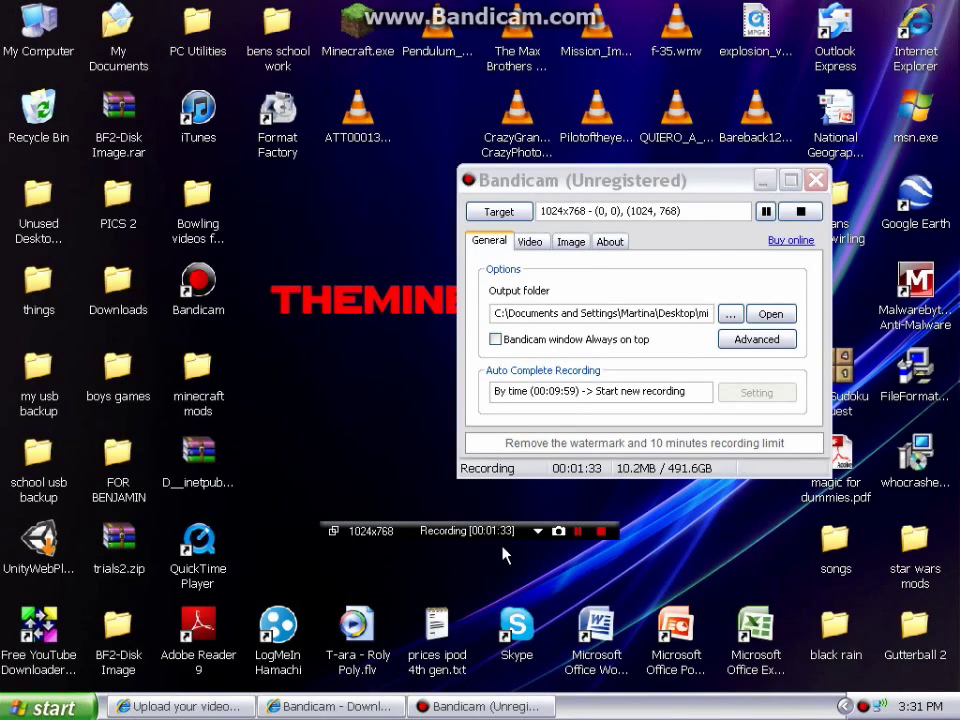
Step: Make the recording bar faint again and move it to the lower right
{"action": "left_click", "coordinate": [537, 531]}
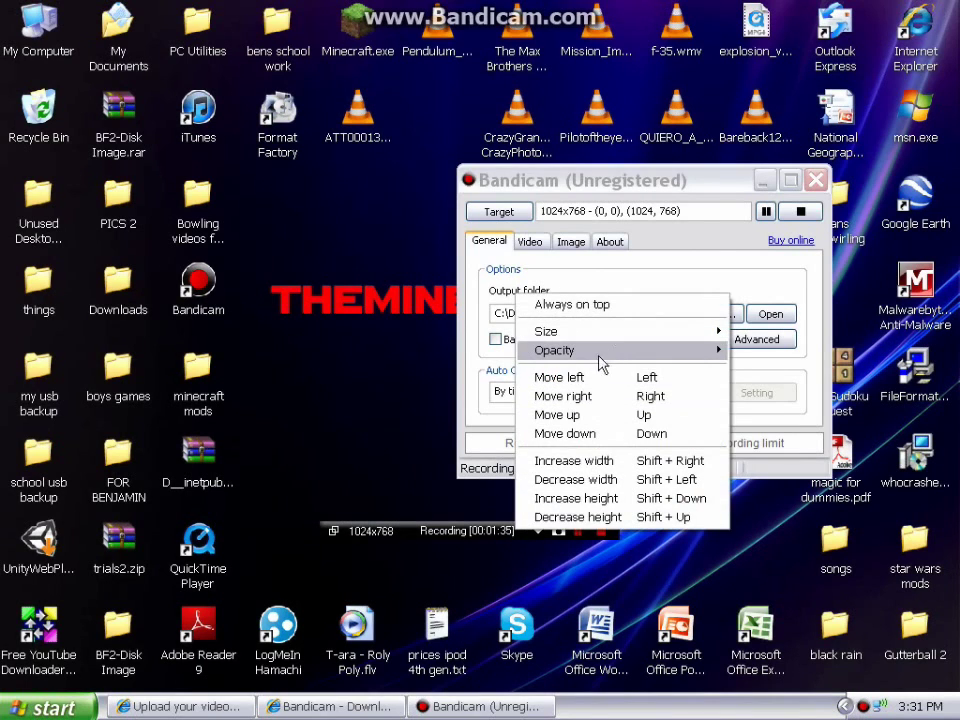
{"action": "mouse_move", "coordinate": [610, 355]}
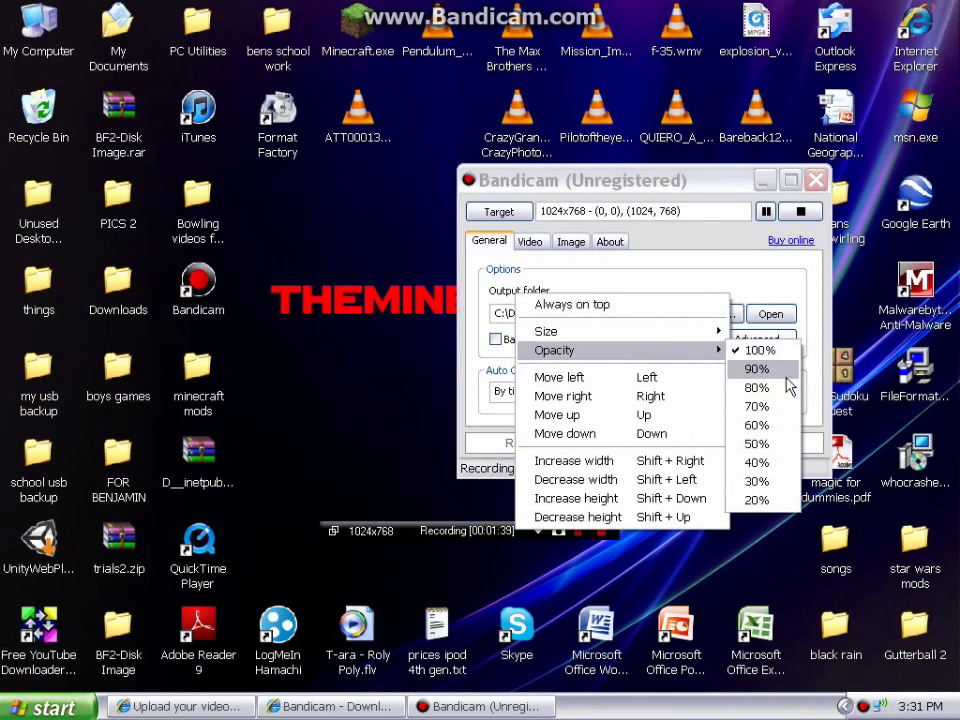
{"action": "left_click", "coordinate": [760, 499]}
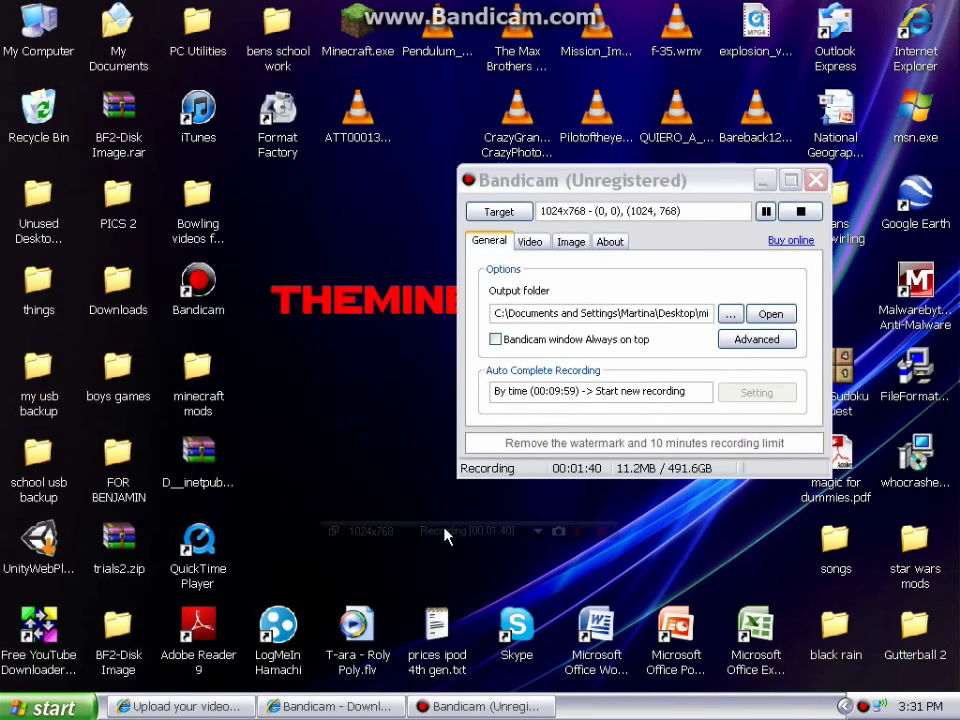
{"action": "left_click_drag", "start_coordinate": [446, 535], "coordinate": [782, 690]}
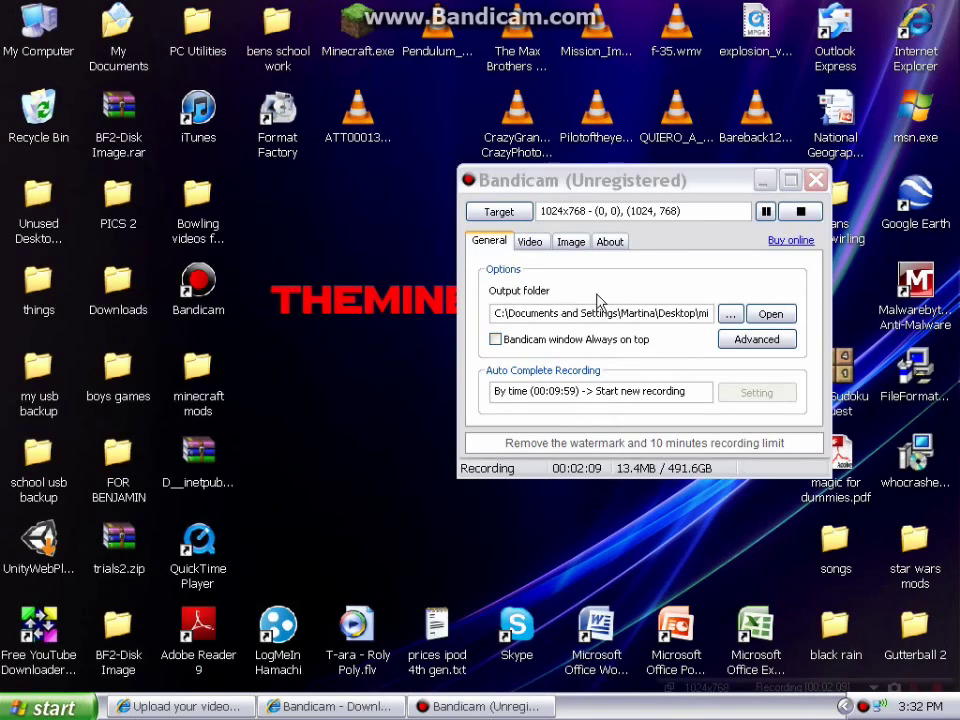
Step: Show Bandicam's Video options: F12/F10 hotkeys, MPEG-1 at 1024x768, 30fps
{"action": "left_click", "coordinate": [530, 243]}
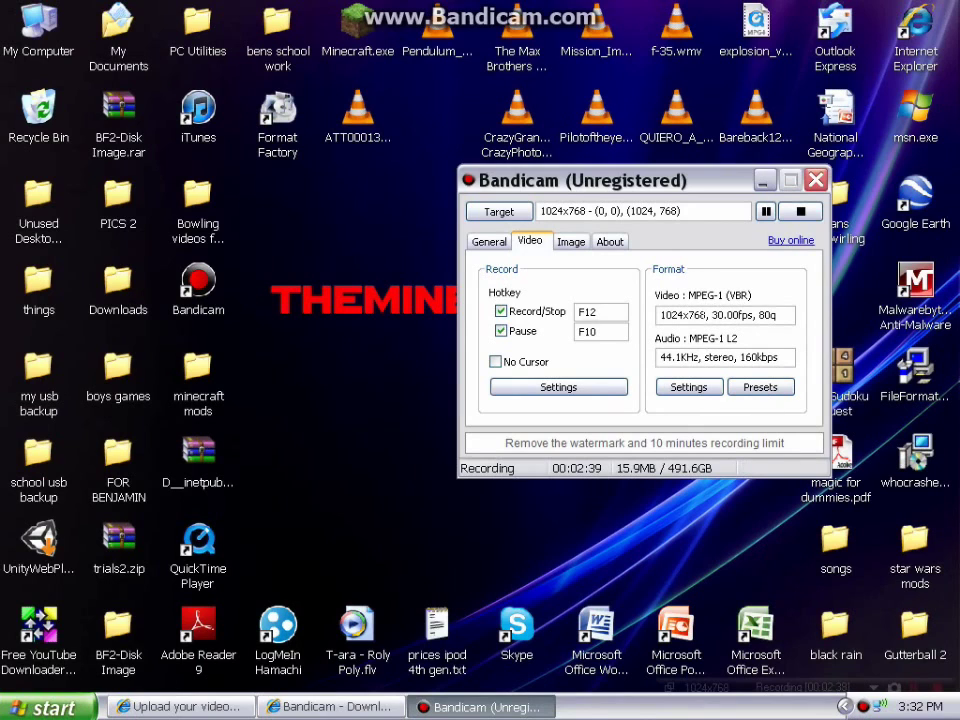
Step: Browse video presets and size options unchanged, then view Image options with F11 and JPG - High quality
{"action": "left_click", "coordinate": [757, 392]}
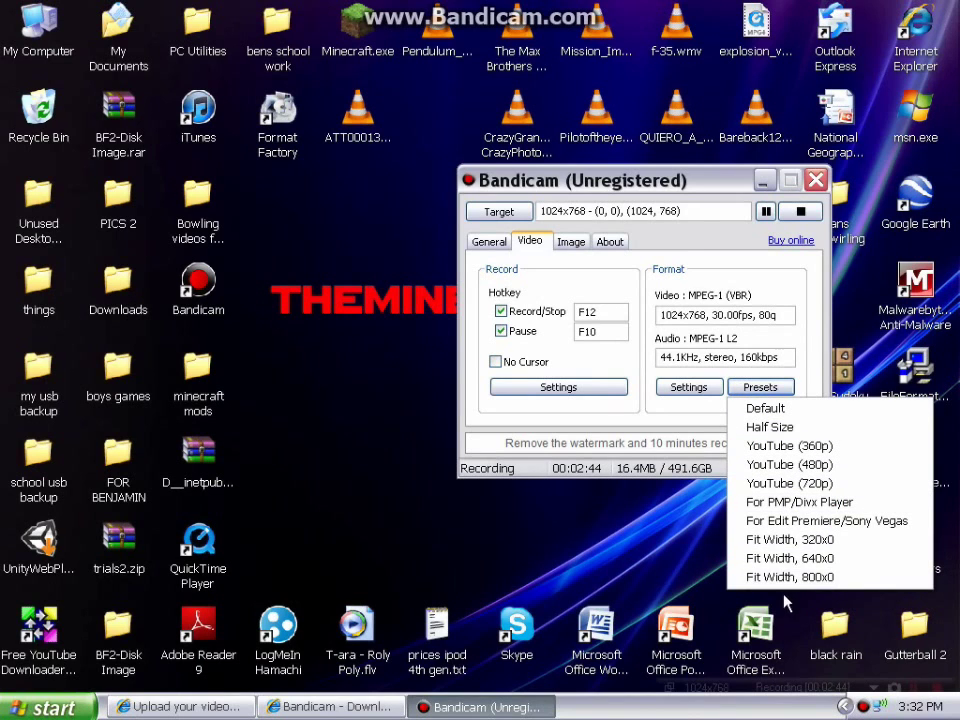
{"action": "left_click", "coordinate": [668, 424]}
{"action": "left_click", "coordinate": [688, 387]}
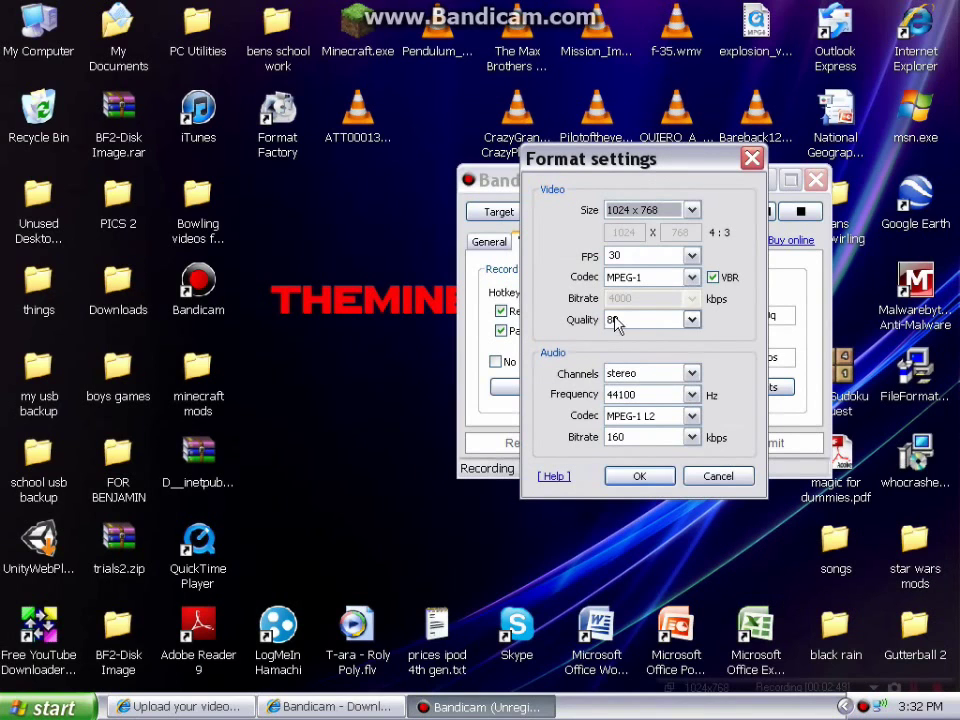
{"action": "left_click", "coordinate": [691, 209]}
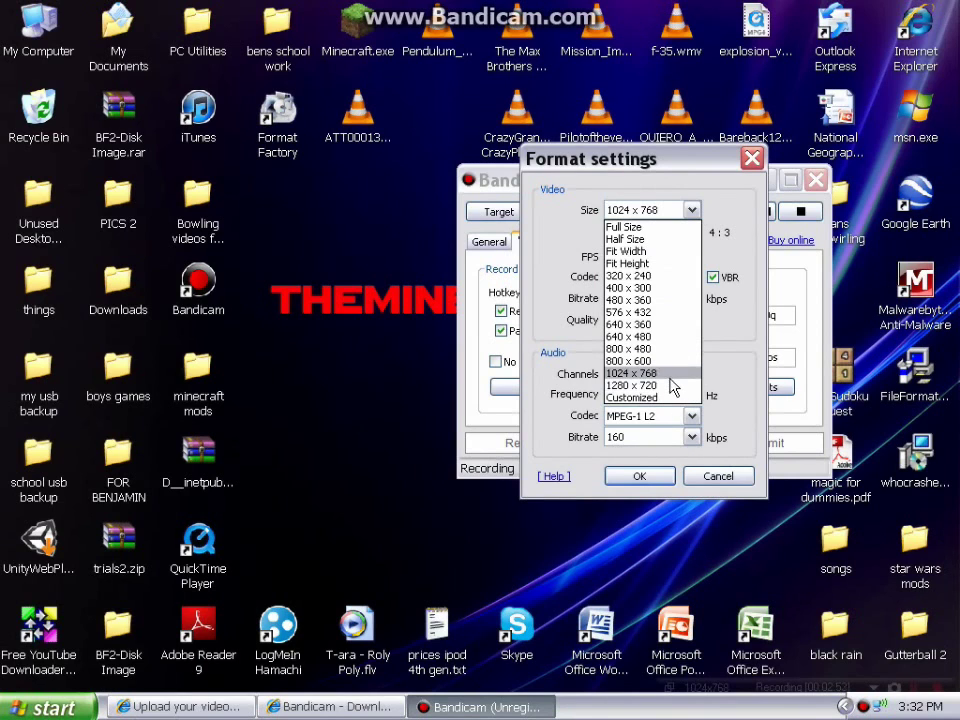
{"action": "left_click", "coordinate": [741, 485]}
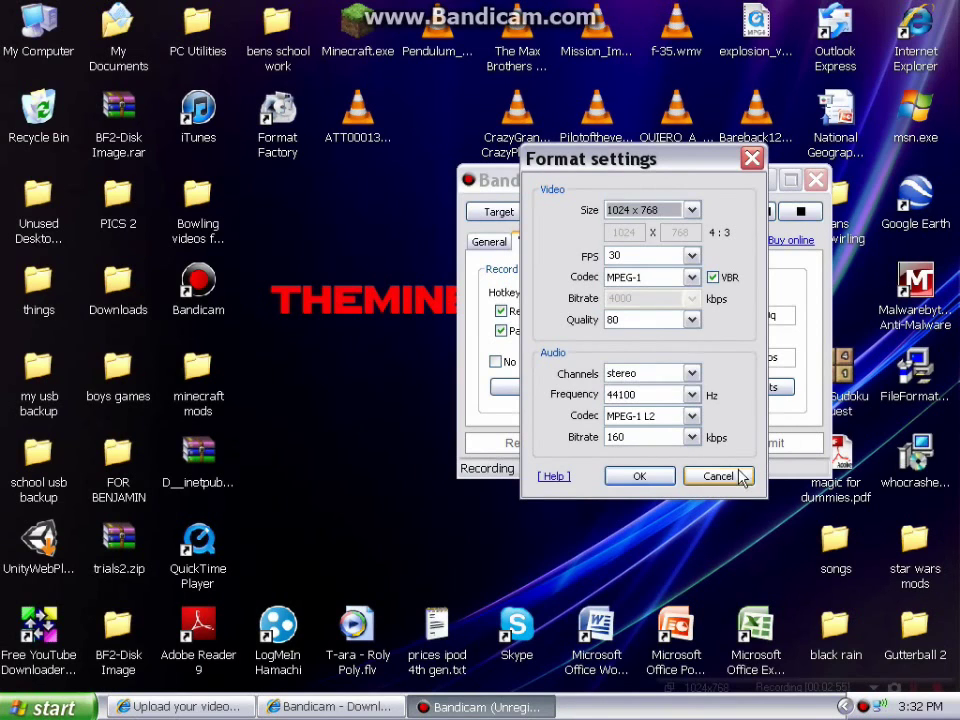
{"action": "left_click", "coordinate": [741, 478]}
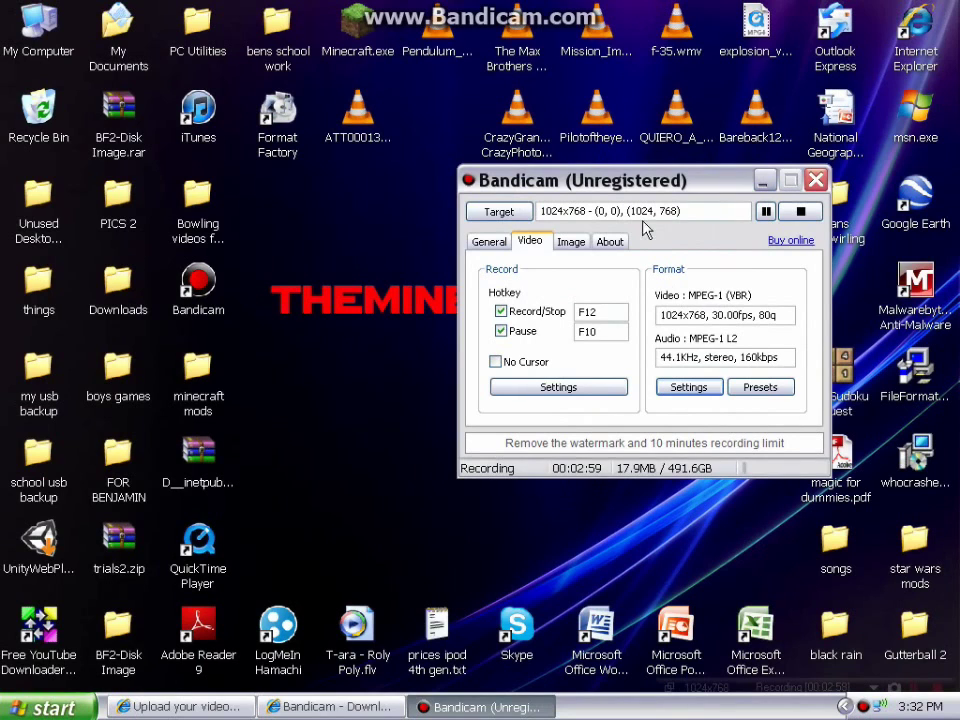
{"action": "left_click", "coordinate": [571, 242]}
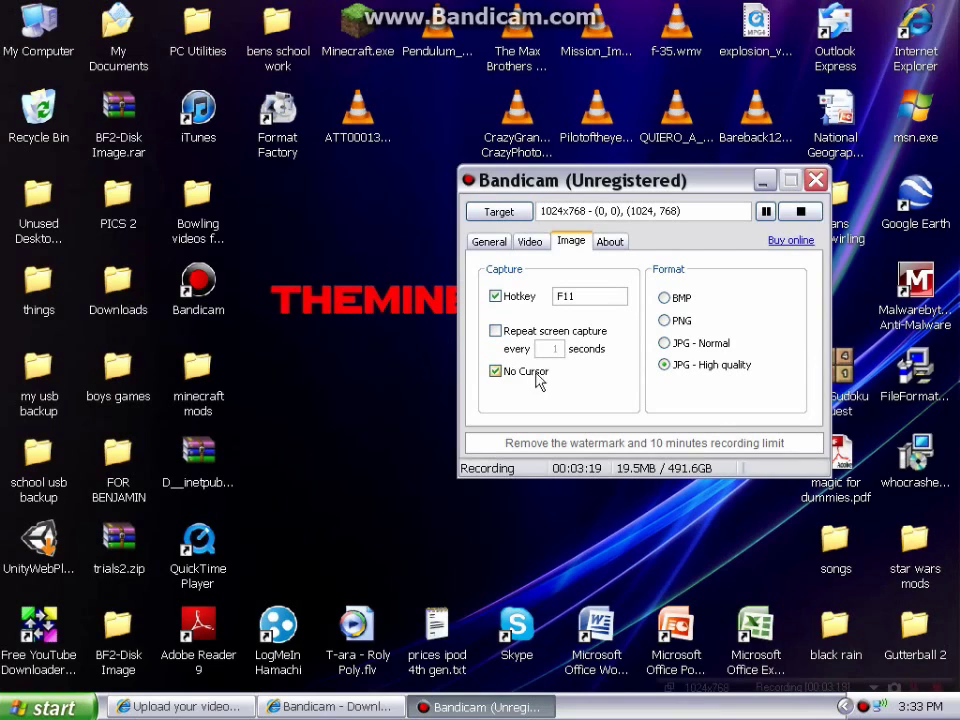
Step: Check the version 1.7.4.157 licence details on About, then return to General options
{"action": "left_click", "coordinate": [610, 241]}
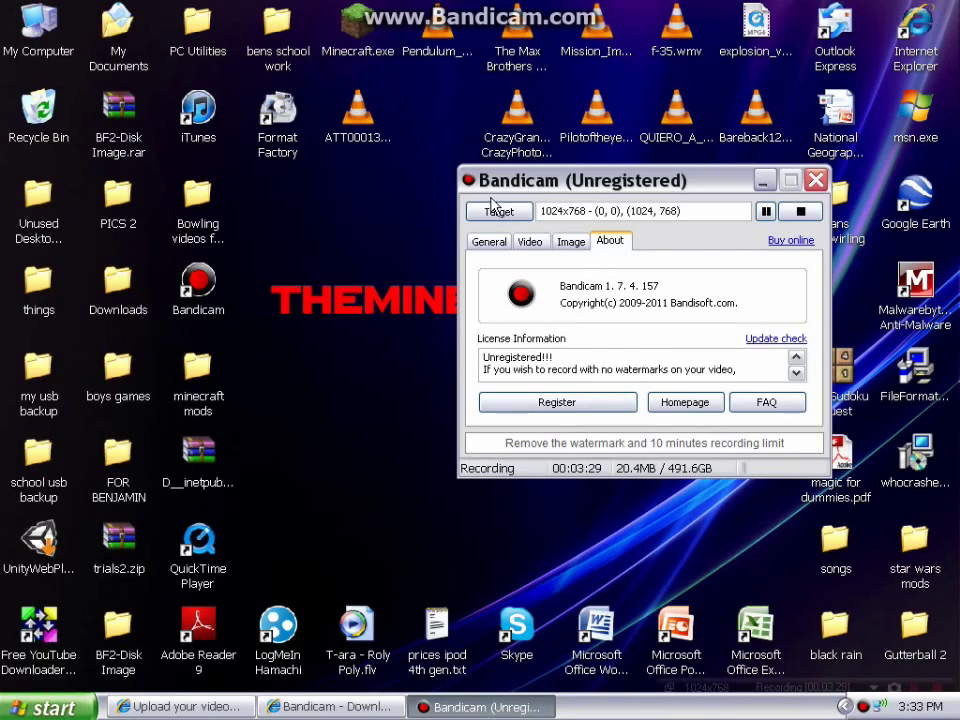
{"action": "left_click", "coordinate": [494, 247]}
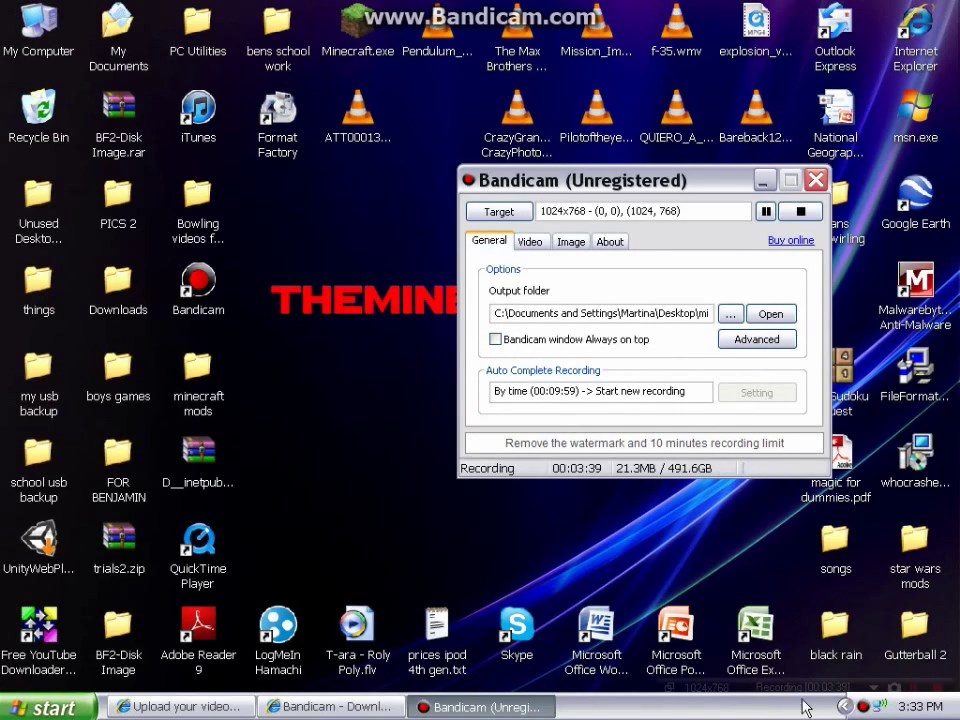
{"action": "left_click", "coordinate": [748, 340]}
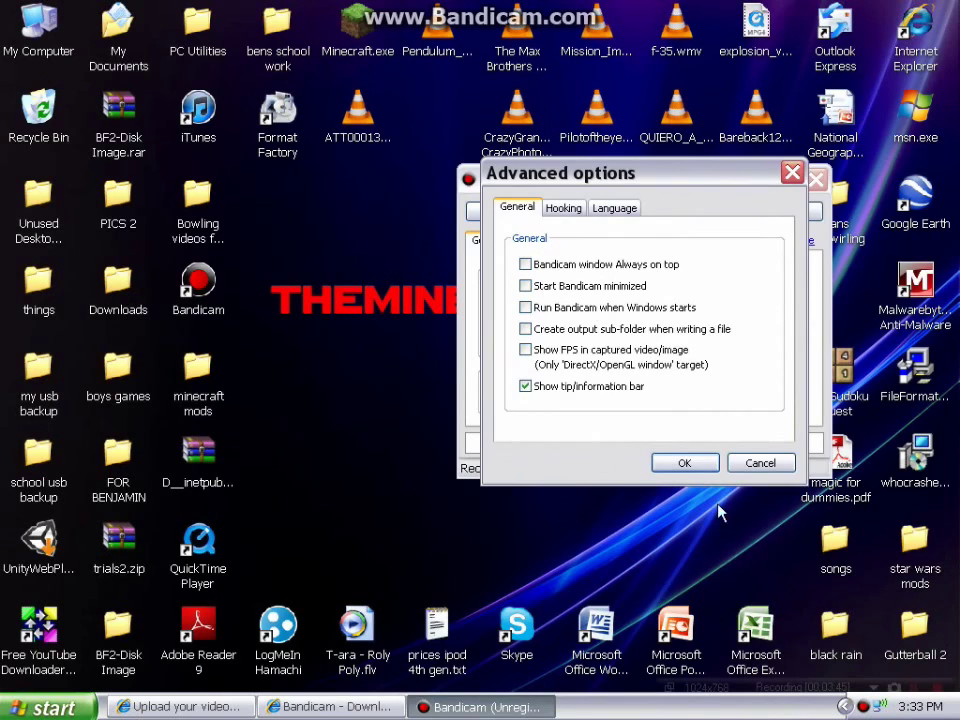
{"action": "left_click", "coordinate": [757, 463]}
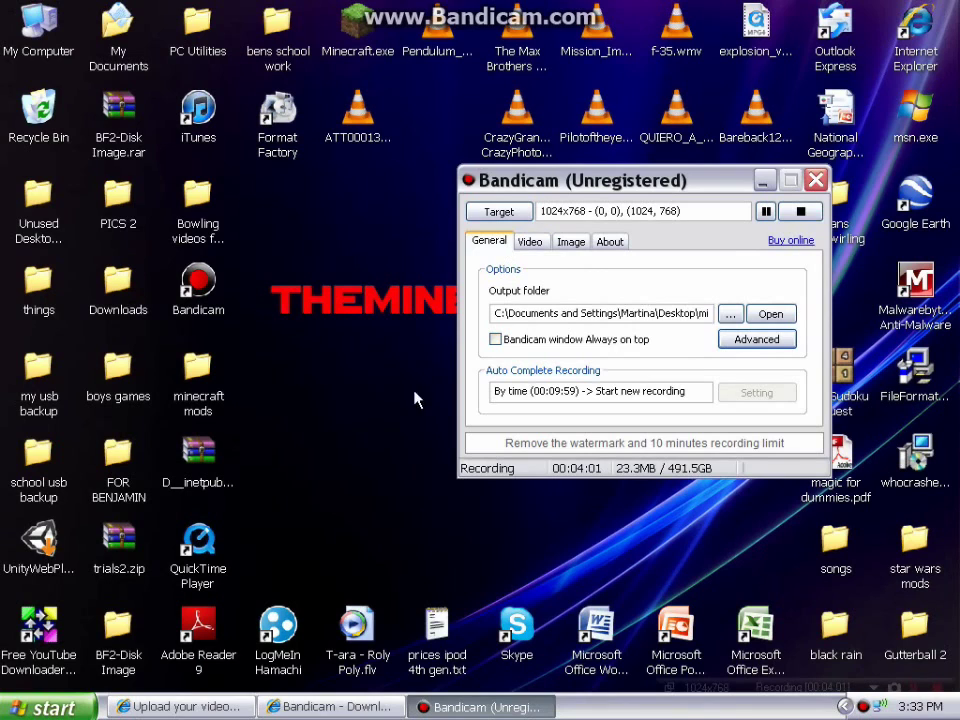
{"action": "left_click", "coordinate": [476, 537]}
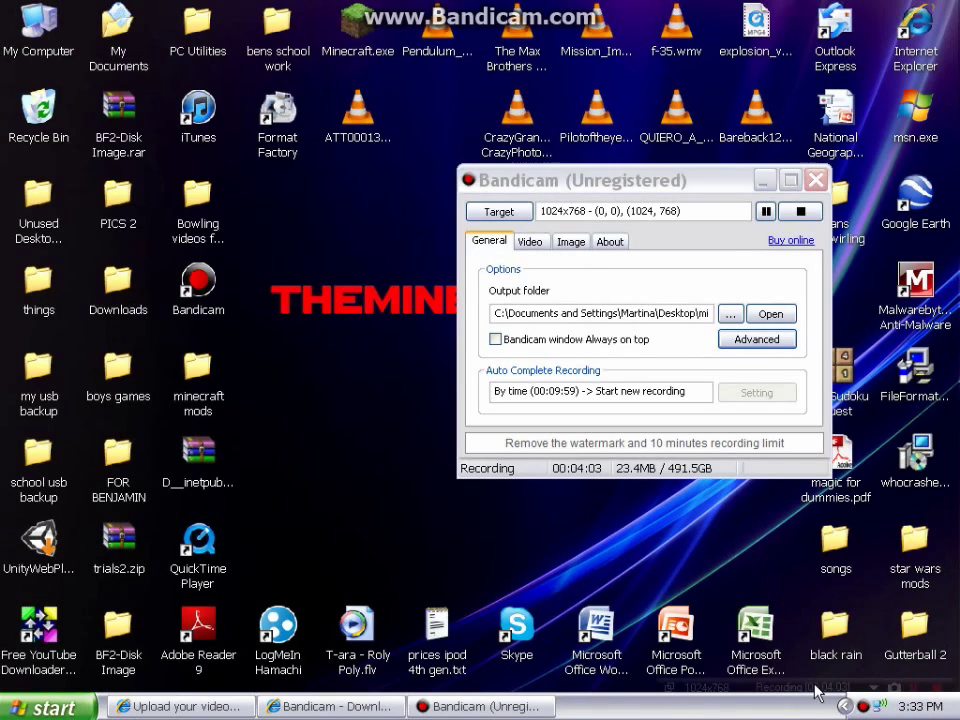